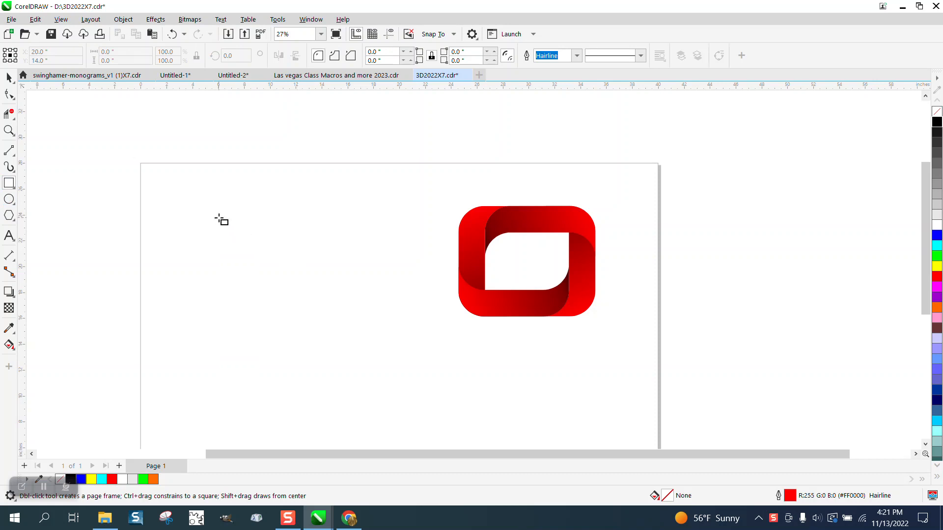
Draw a rectangle about 10 by 9.5 inches beside the red logo and round all its corners to 1 inch.
mouse_move(214, 212)
left_mouse_down()
mouse_move(236, 302)
mouse_move(335, 299)
mouse_move(337, 320)
mouse_move(341, 296)
mouse_move(343, 334)
left_mouse_up()
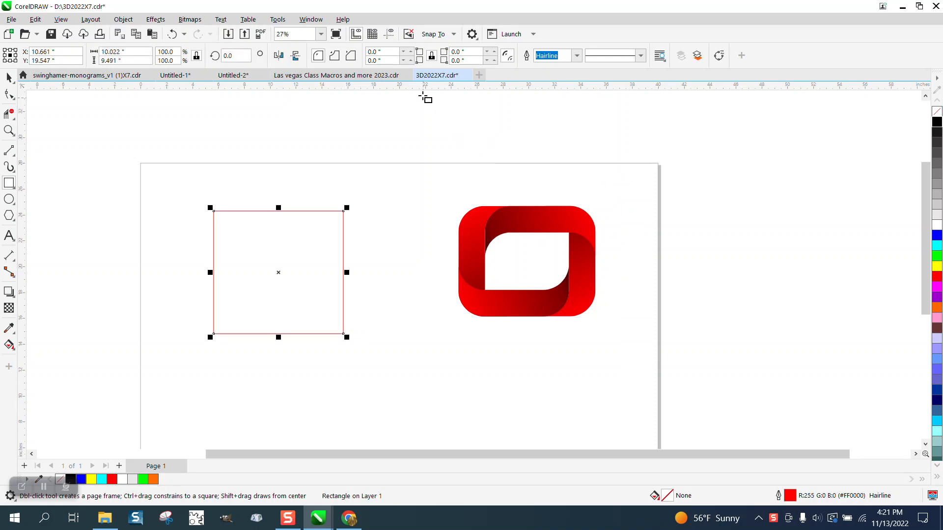
left_click(378, 53)
left_click_drag(381, 52, 363, 60)
type("1")
key("Return")
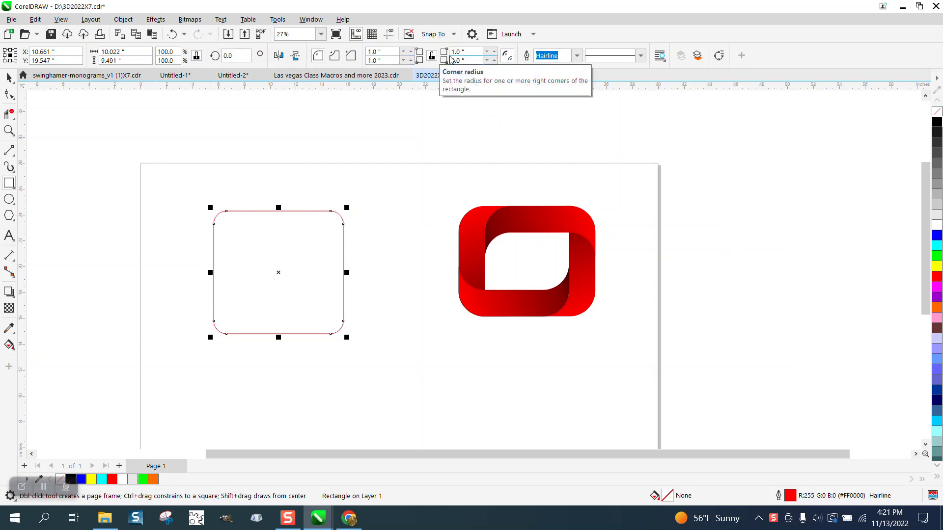
Set the rectangle's corner radius to 2 inches on all four corners.
left_click_drag(382, 52, 364, 56)
type("2")
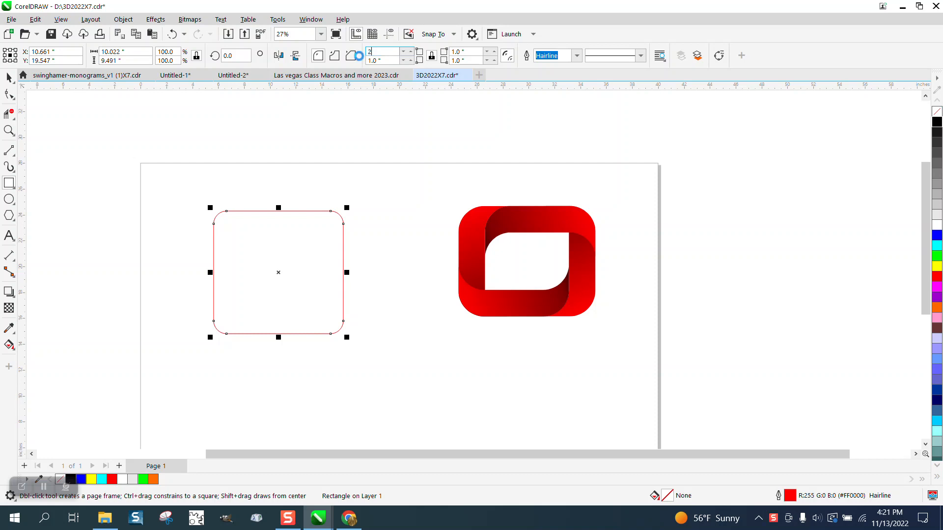
key("Return")
Duplicate the rounded rectangle about 2.2 inches to the right and Smart Fill the exposed left crescent with red.
left_click(15, 79)
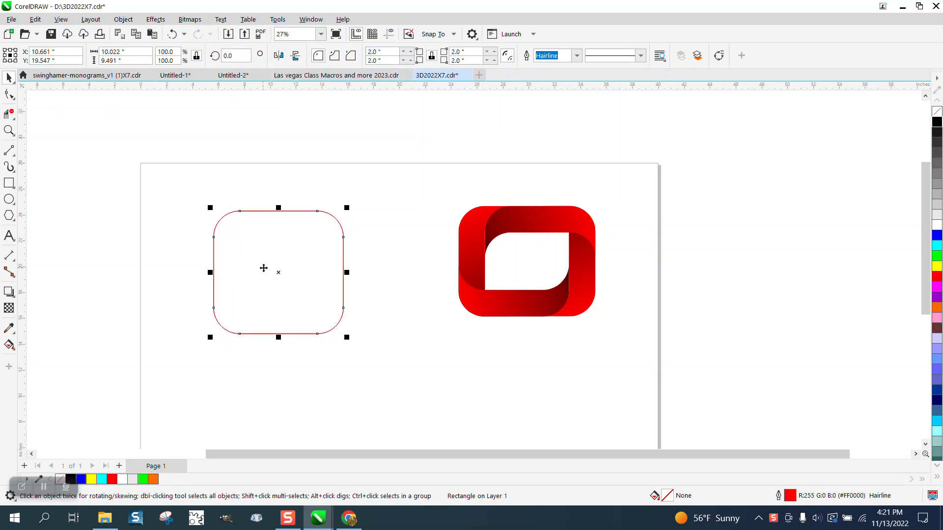
left_click_drag(277, 274, 308, 278)
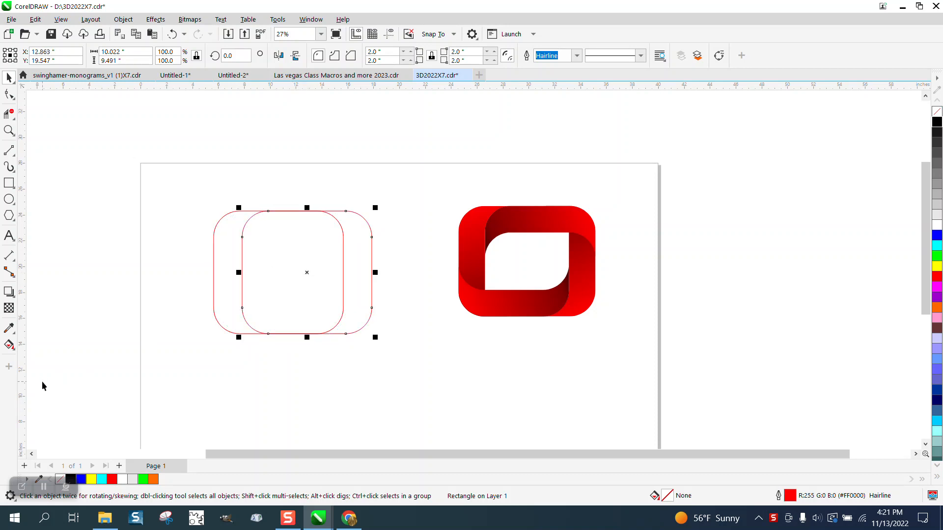
left_click(9, 345)
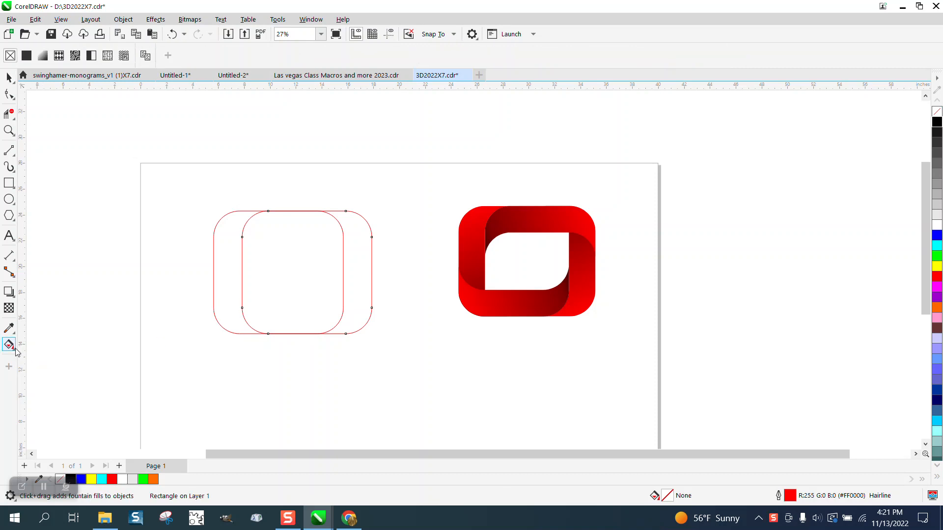
left_click(16, 349)
left_click(46, 358)
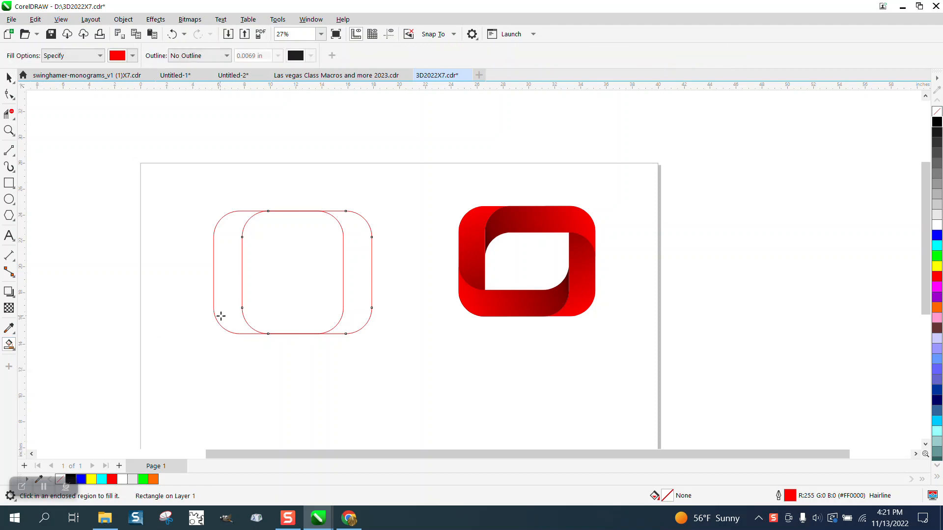
left_click(223, 310)
Delete both rounded rectangle outlines, shifting the red crescent 20 inches aside first and returning it to its original place.
left_click(9, 78)
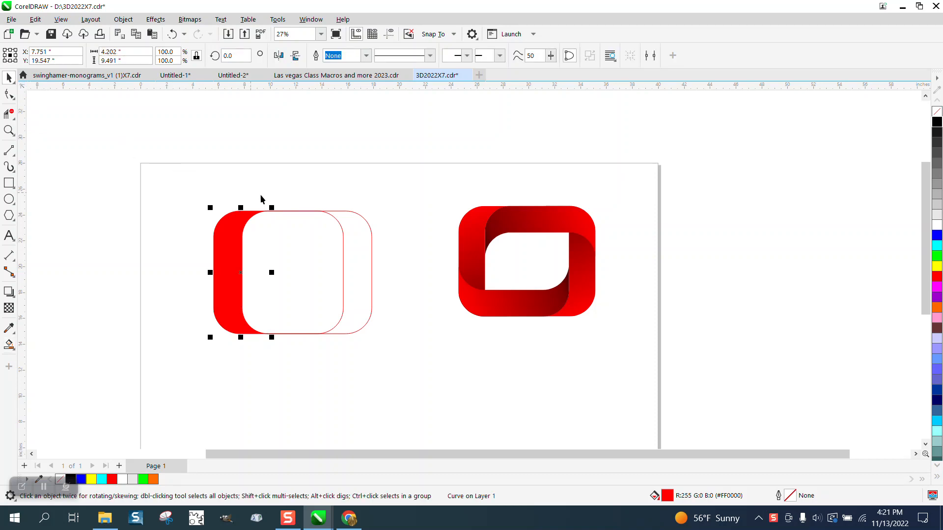
key("shift+Left")
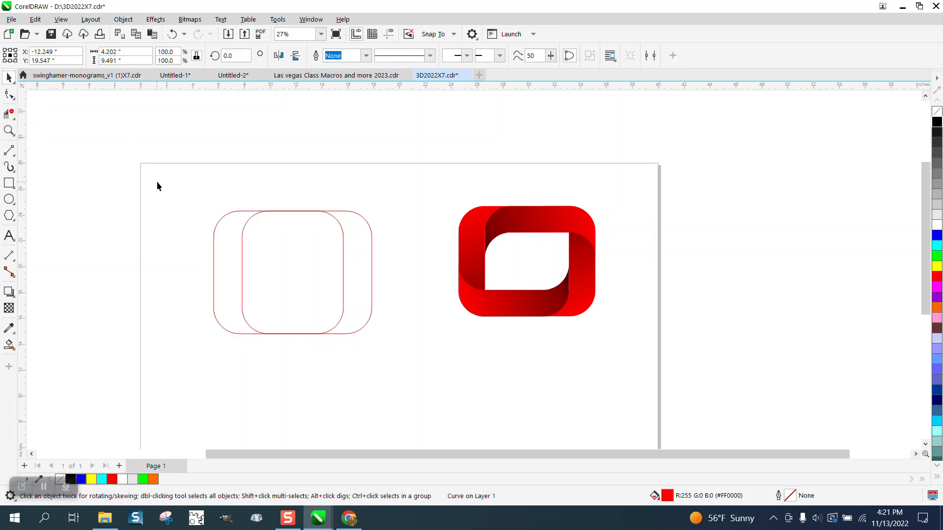
left_click_drag(402, 353, 403, 353)
key("Delete")
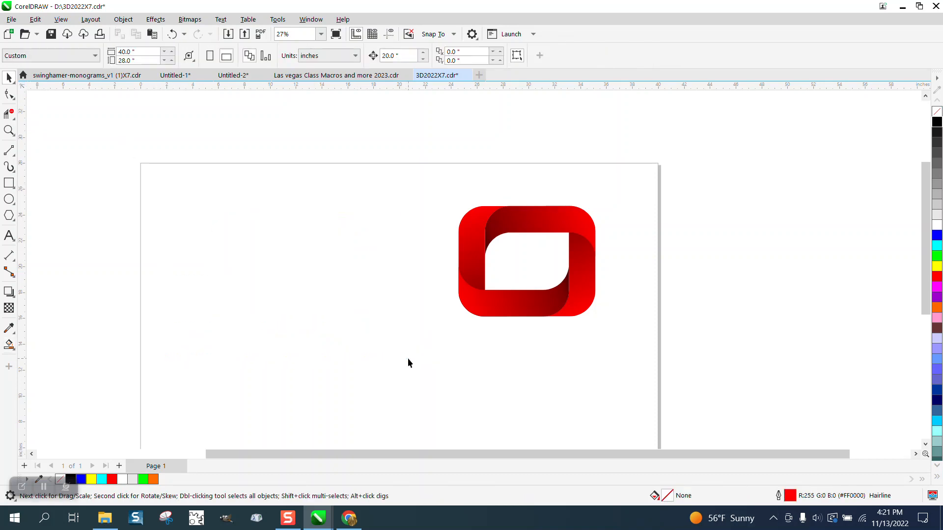
scroll(408, 358, "down", 1)
left_click(35, 278)
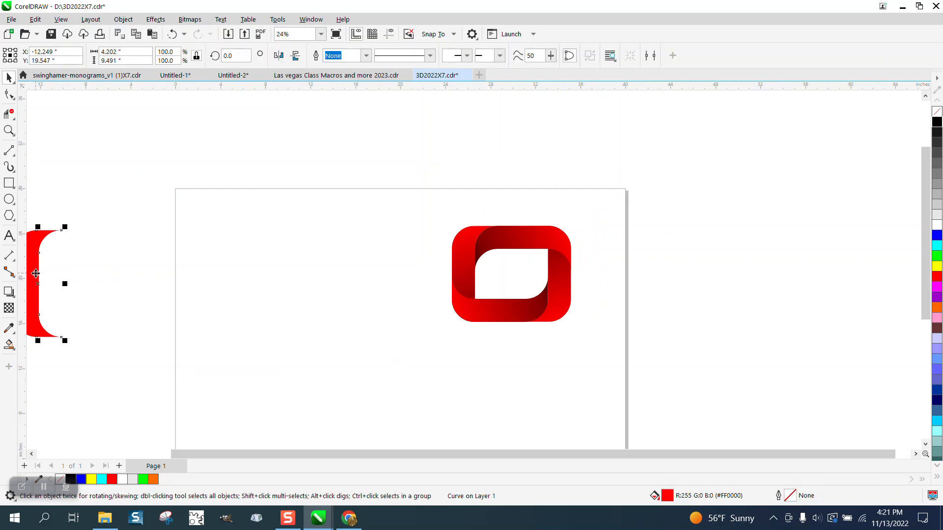
key("shift+Right")
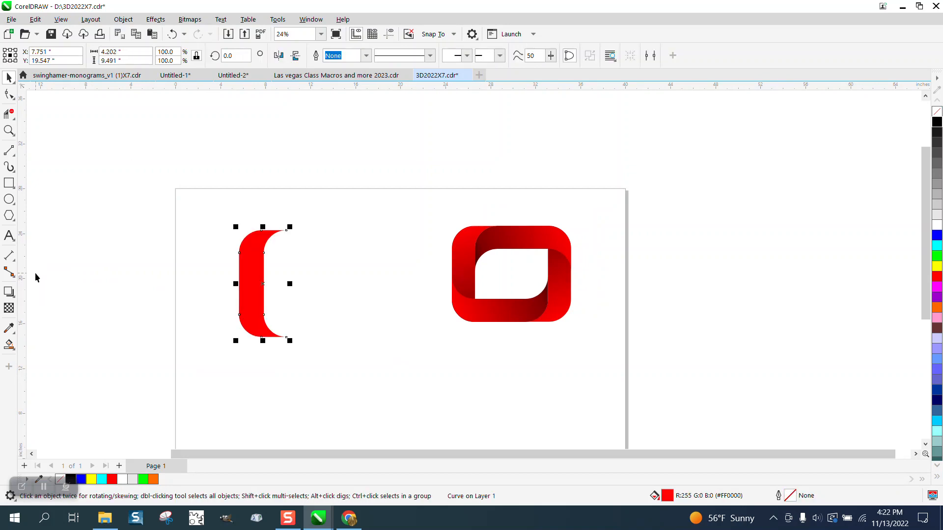
Apply a linear fountain fill to the crescent, running from red at its upper end to white below its lower end.
left_click(9, 131)
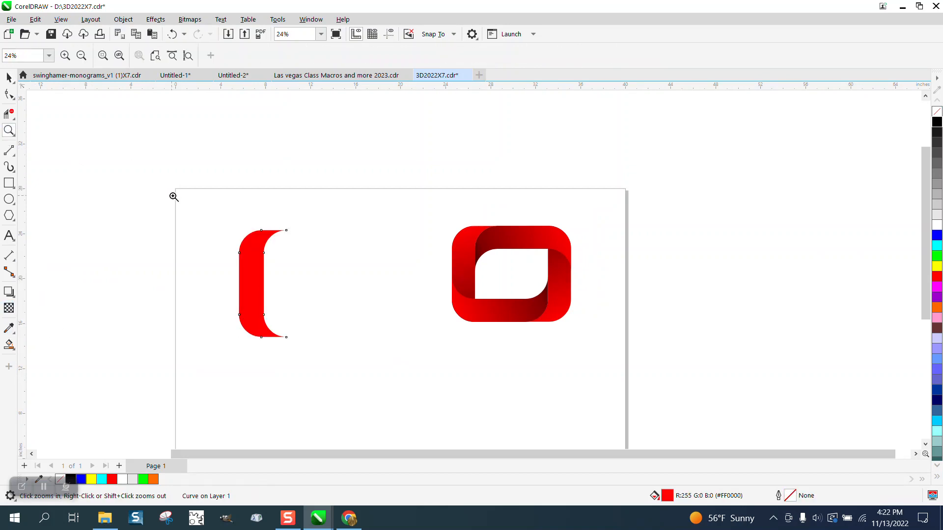
left_click_drag(184, 200, 414, 396)
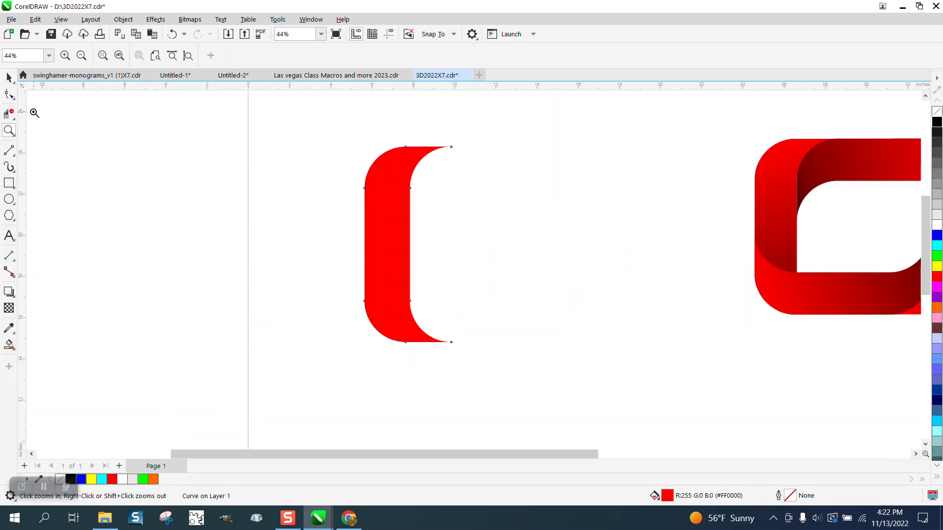
left_click(9, 77)
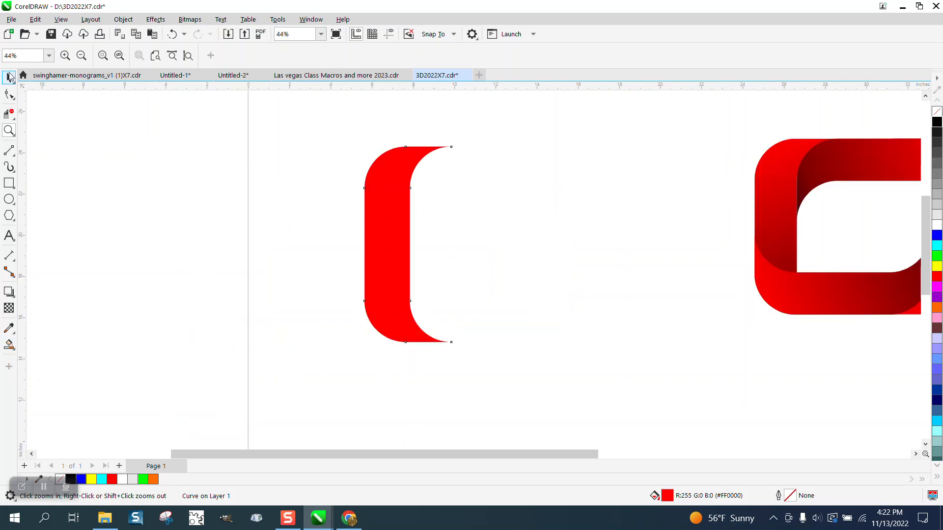
left_click(16, 352)
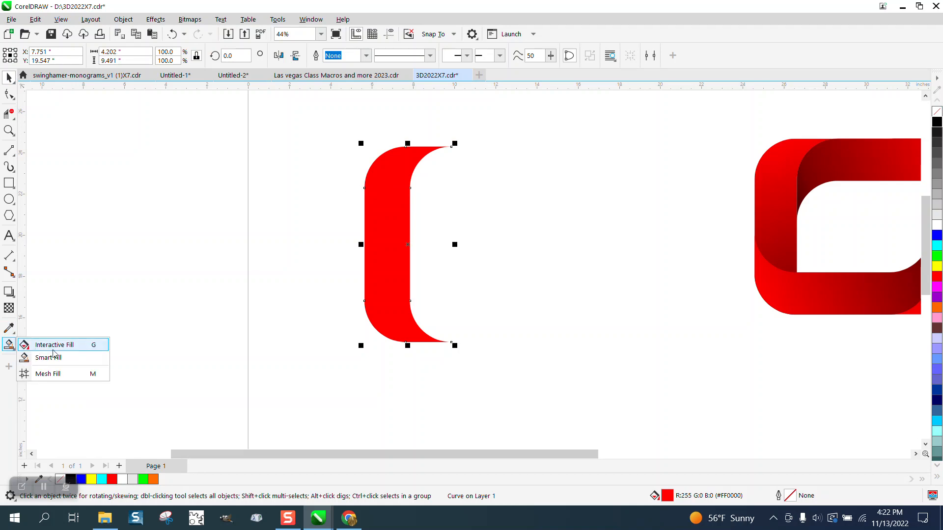
left_click(53, 345)
left_click_drag(391, 161, 394, 368)
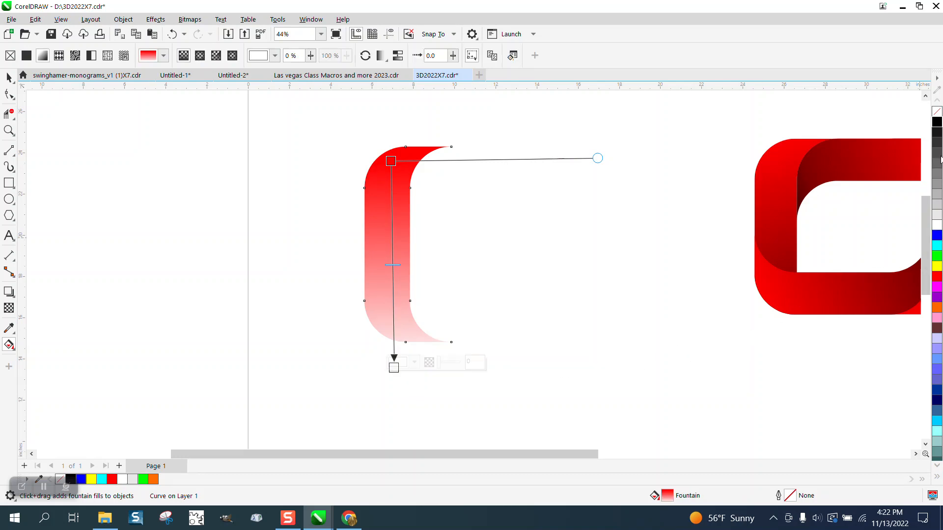
Change the gradient's end colour to near-black, slant it diagonally across the crescent, and add a red colour stop near the middle.
left_click_drag(938, 138, 459, 366)
left_click_drag(391, 161, 351, 145)
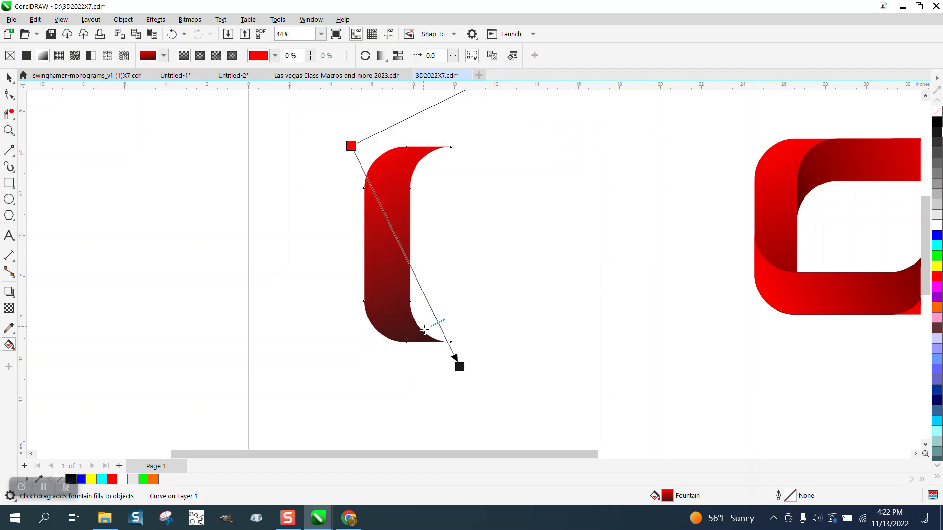
left_click_drag(426, 334, 426, 335)
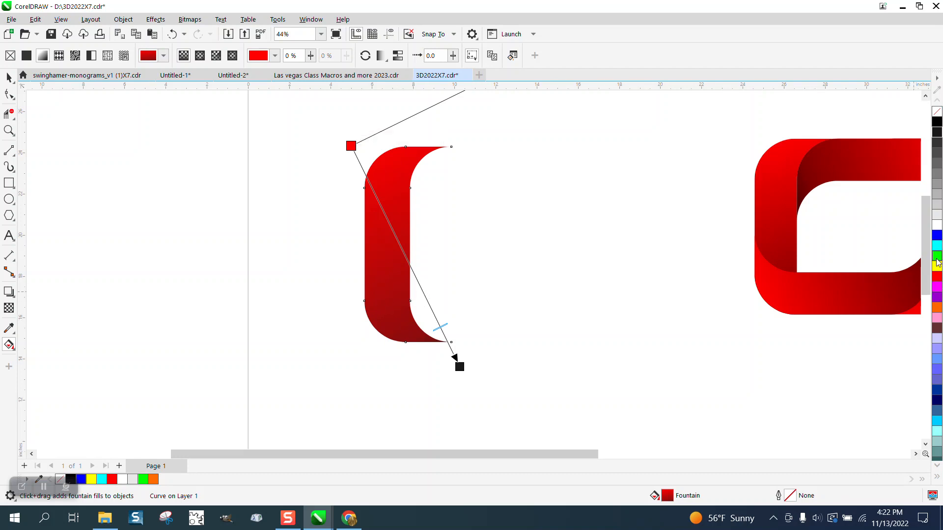
left_click_drag(783, 282, 398, 241)
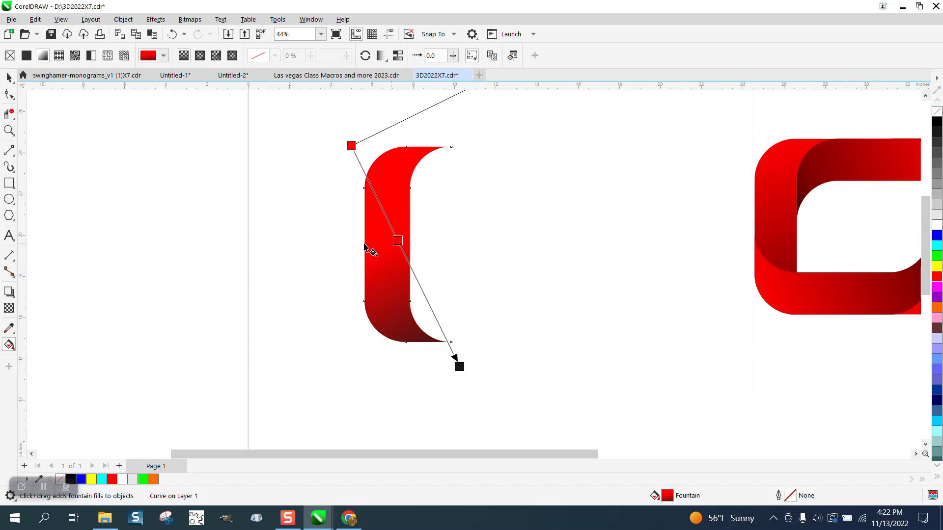
Create a copy of the crescent rotated -90 degrees and position it as the top band against the original's inner curve.
left_click(9, 78)
scroll(155, 148, "down", 1)
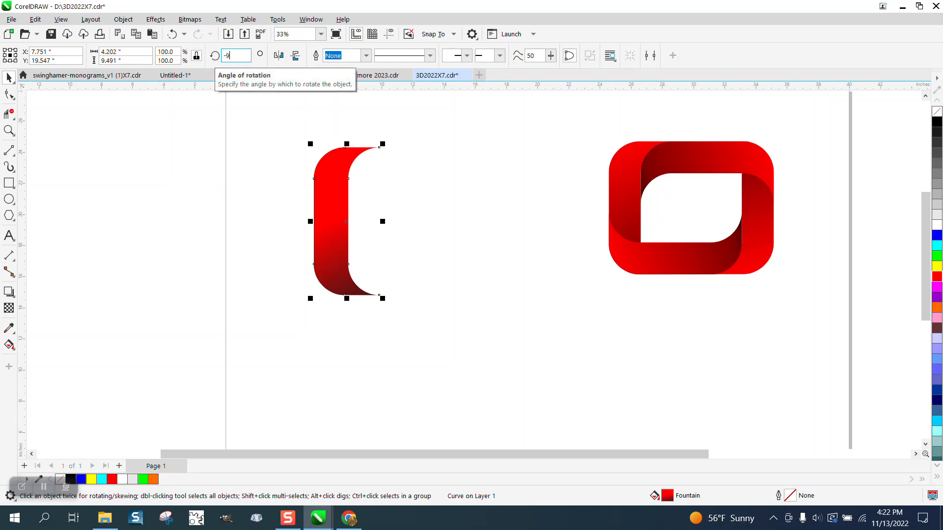
key("Return")
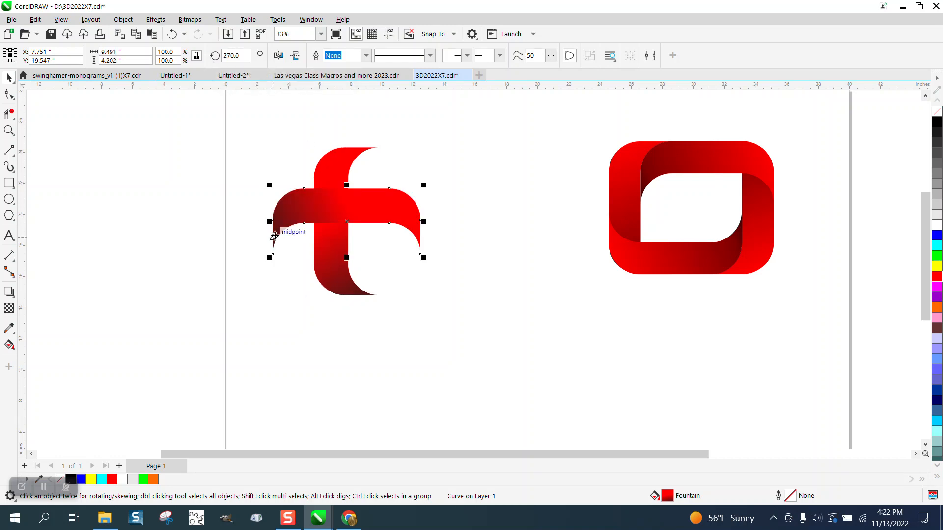
left_click_drag(274, 247, 349, 210)
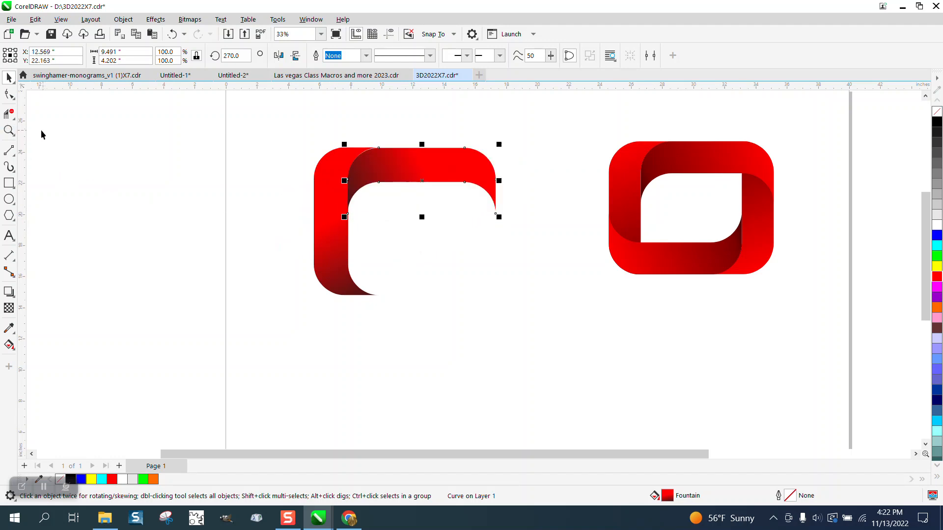
Inspect the joint between the two bands up close and set the nudge distance to 0.001 inches.
left_click(9, 130)
left_click_drag(309, 141, 411, 222)
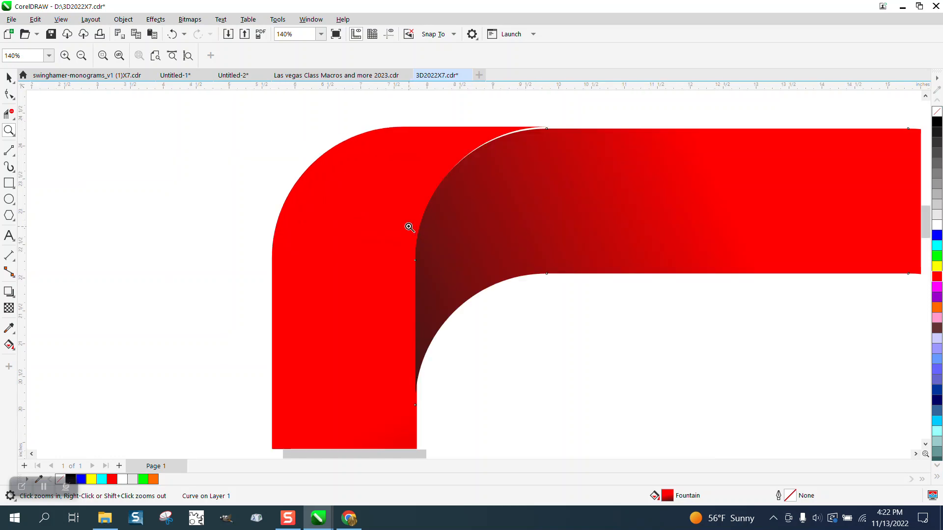
left_click(7, 78)
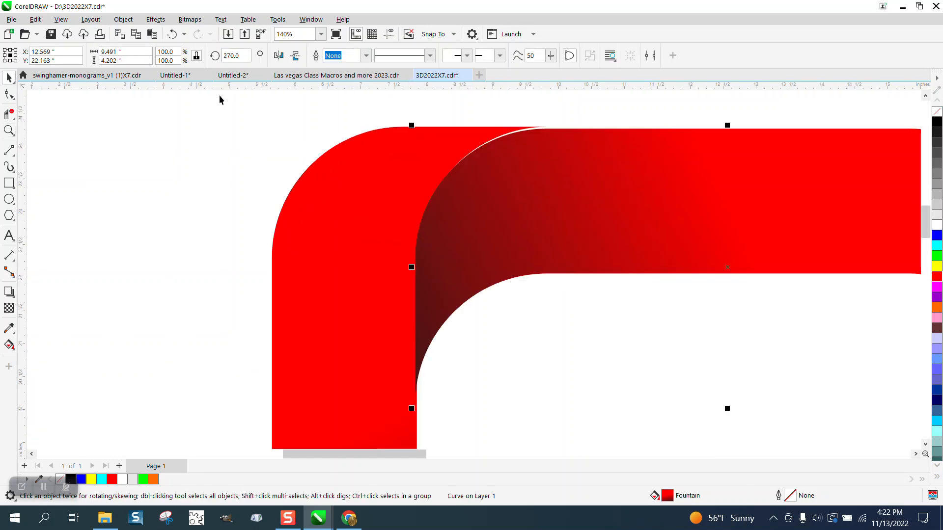
left_click(255, 99)
left_click(399, 56)
type(".0")
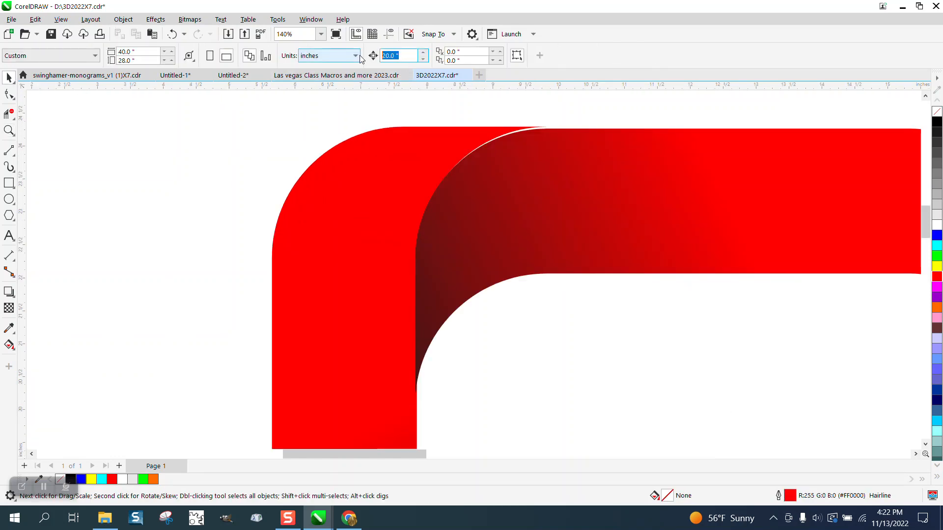
type("01")
Nudge the top band upward until its upper edge aligns with the left band and the thin gap closes.
left_click(508, 175)
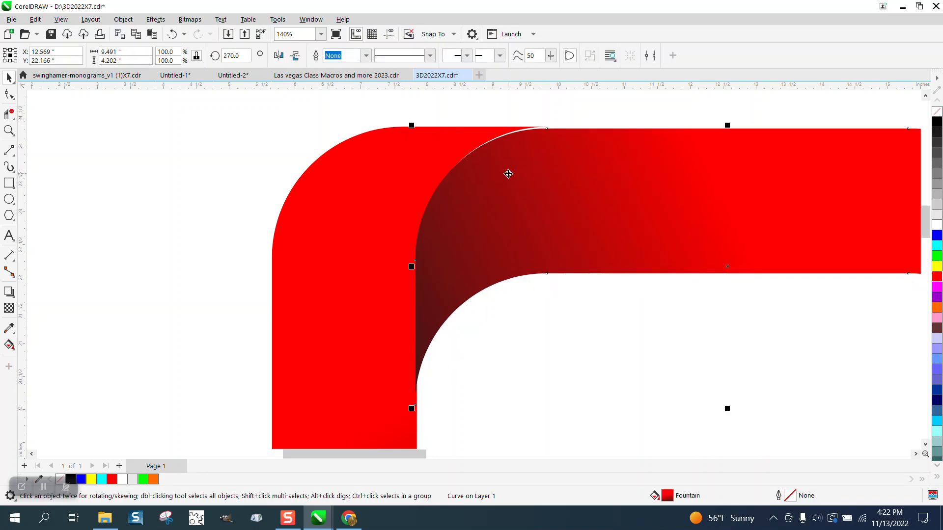
key("Up")
key("Up")
key("Up")
key("Up")
key("Up")
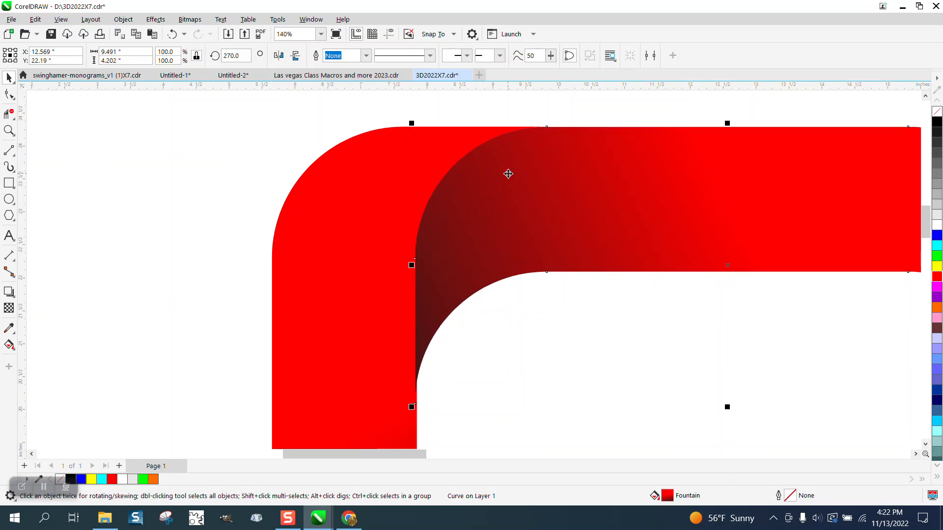
Duplicate both bands together and mirror the copy horizontally and vertically to complete the interlocking ring.
scroll(326, 137, "down", 5)
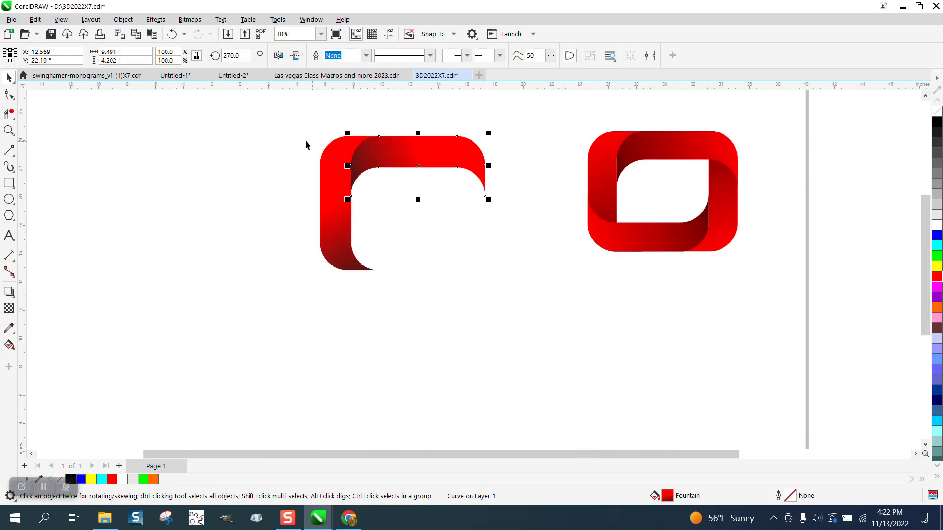
left_click_drag(295, 120, 462, 265)
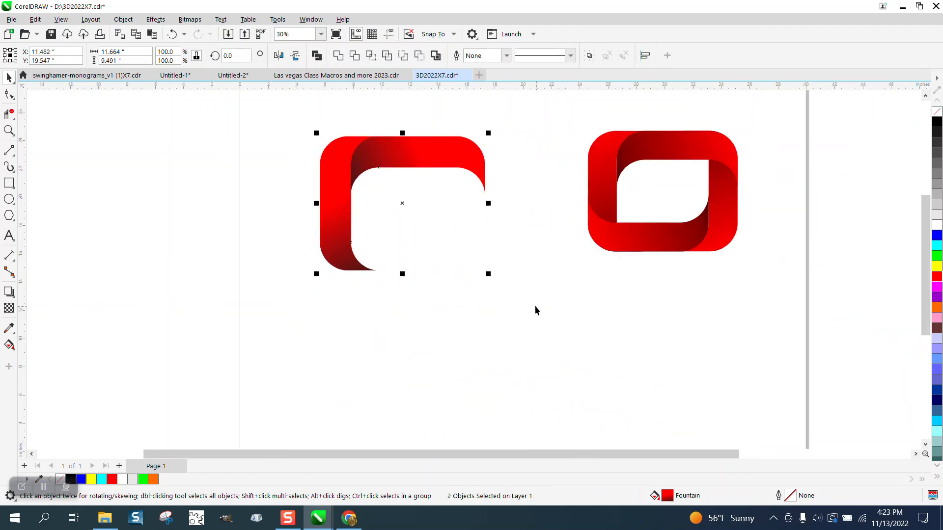
left_click(282, 58)
left_click(296, 58)
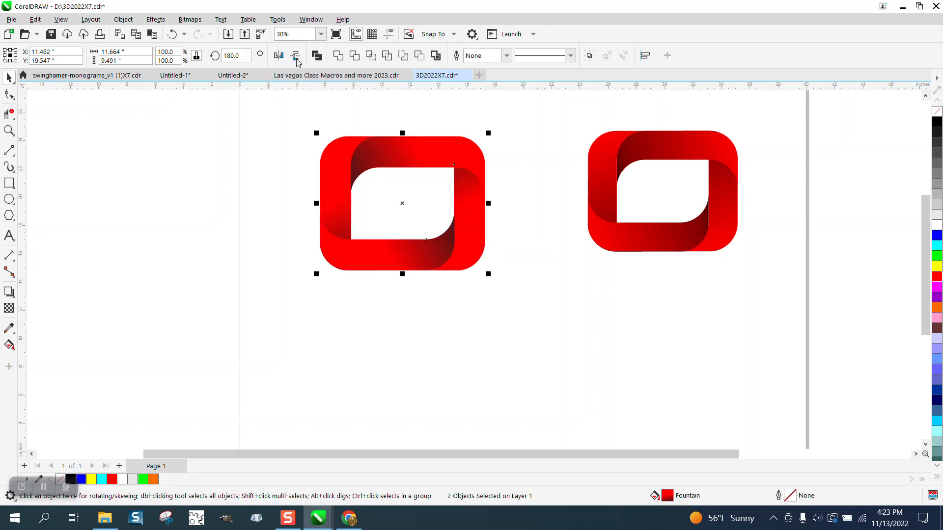
left_click(256, 172)
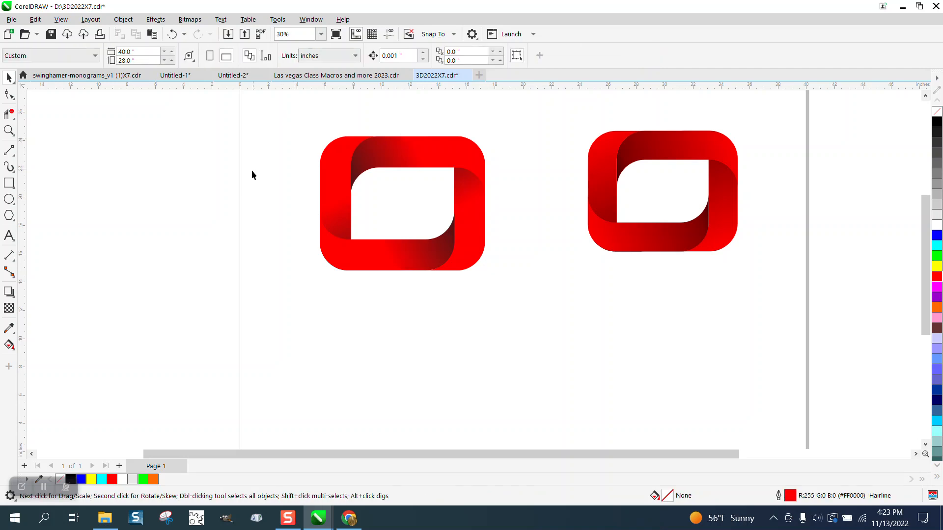
Undo the duplication and mirroring of the two bands, back to just the left and top bands.
left_click(9, 130)
left_click_drag(512, 283, 537, 296)
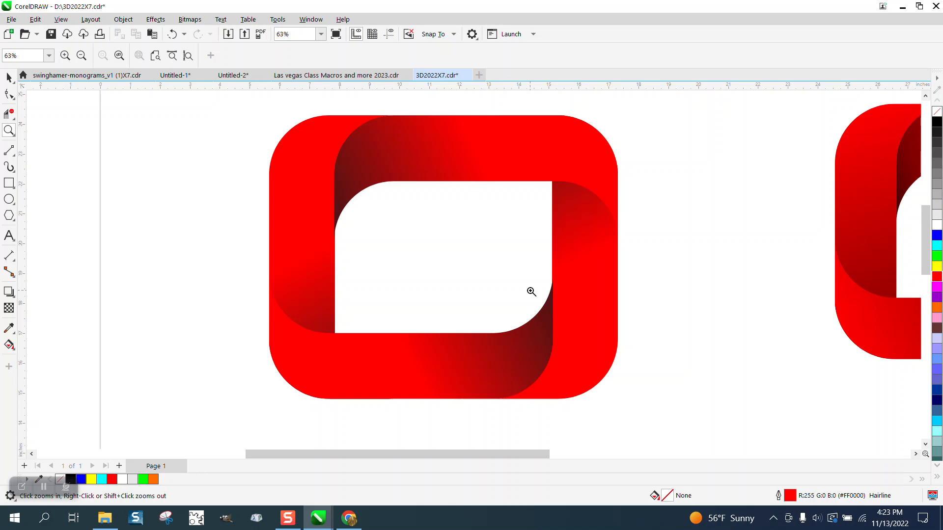
right_click(528, 292)
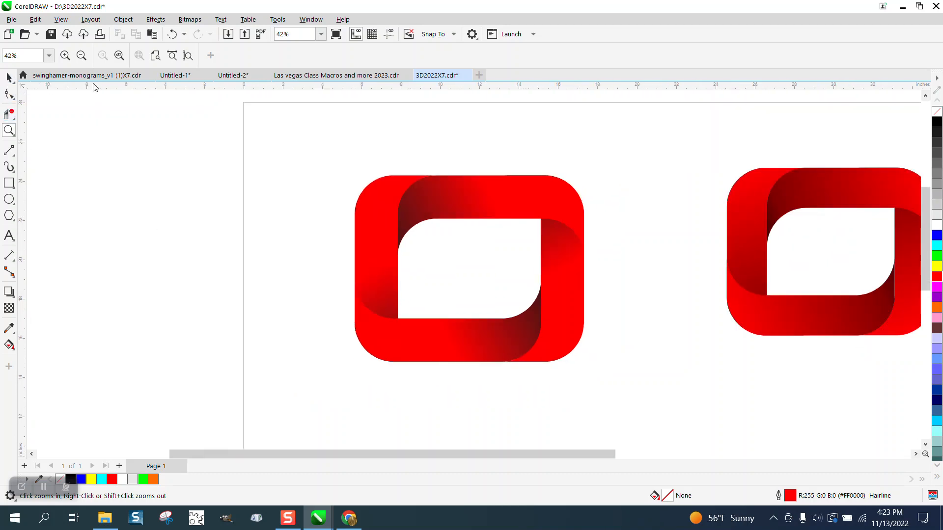
left_click(173, 35)
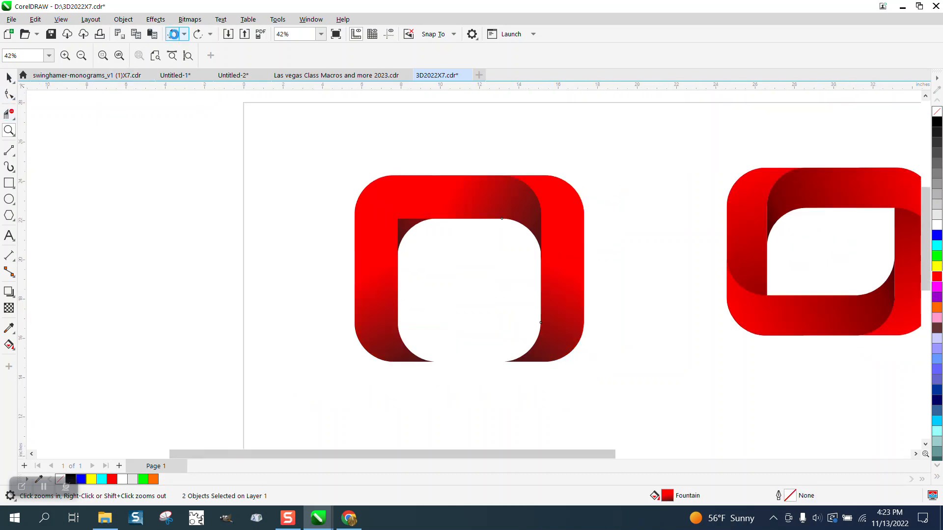
left_click(173, 34)
left_click(173, 34)
left_click(173, 35)
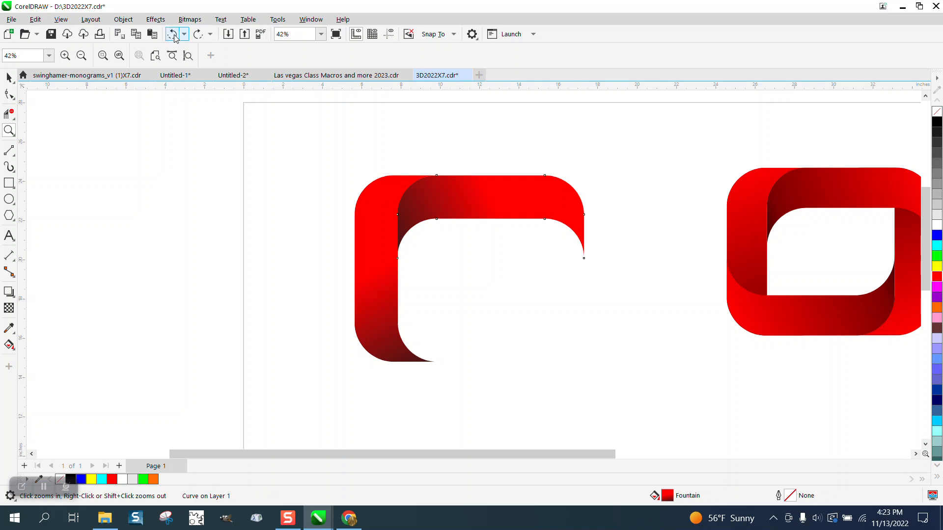
Delete the rotated top band, keeping only the left crescent.
left_click(9, 77)
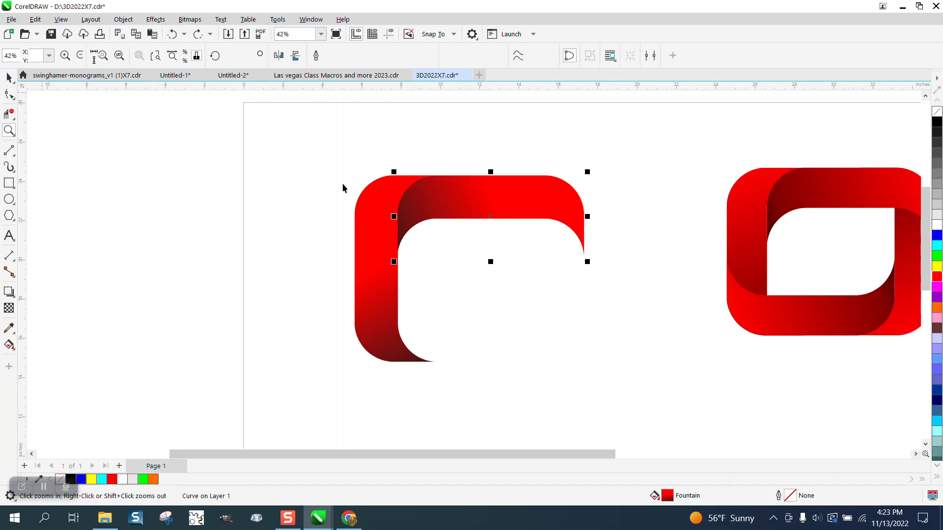
left_click_drag(522, 220, 544, 254)
key("Delete")
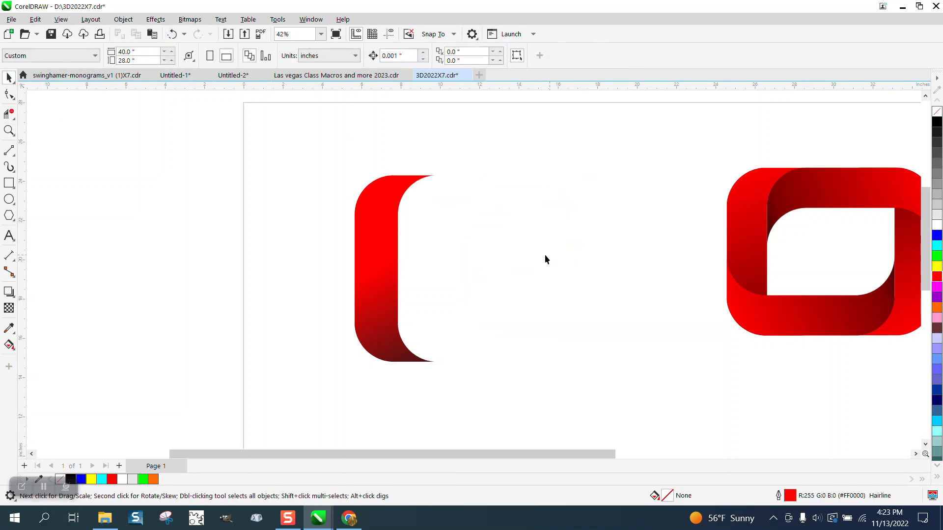
Clone the remaining crescent and move the clone away from the original, across the page's left edge.
left_click(398, 262)
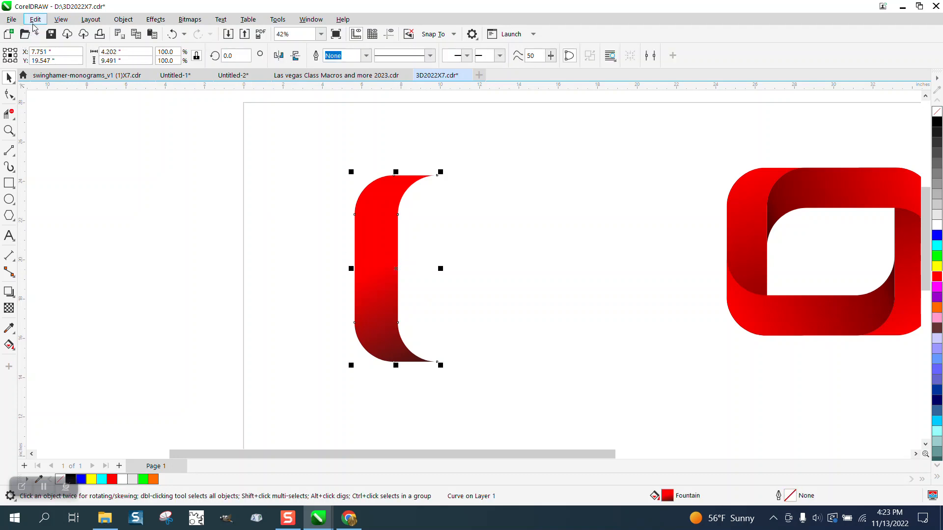
left_click(35, 19)
left_click(55, 181)
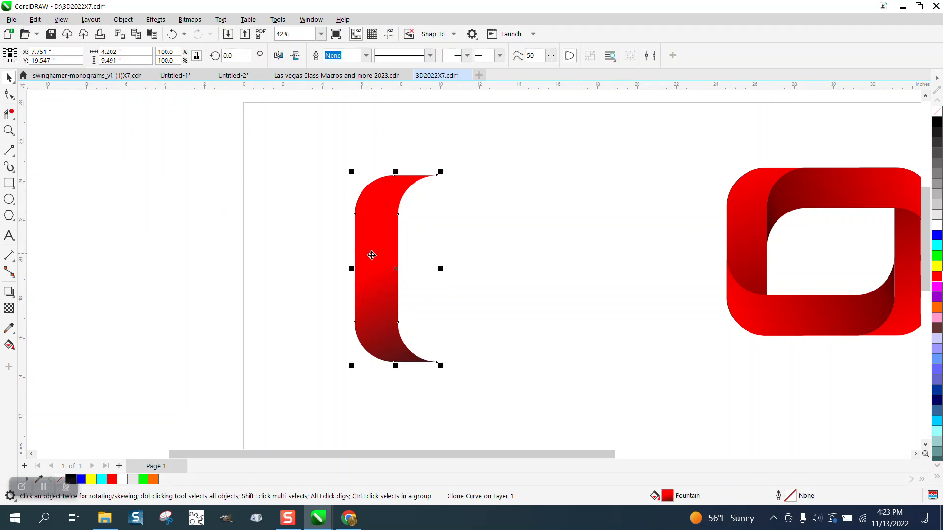
left_click_drag(389, 268, 196, 253)
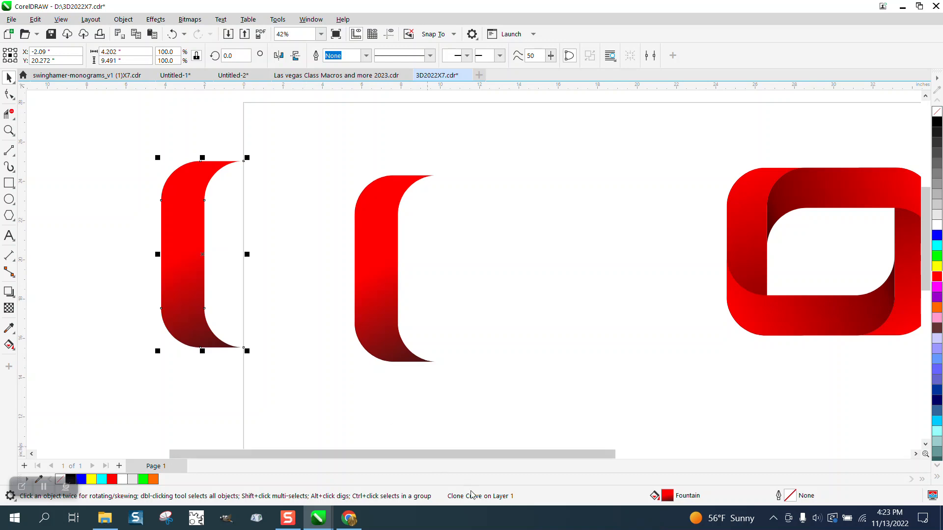
Park the original control crescent outside the page on the far left and place the clone back on the page.
left_click(393, 350)
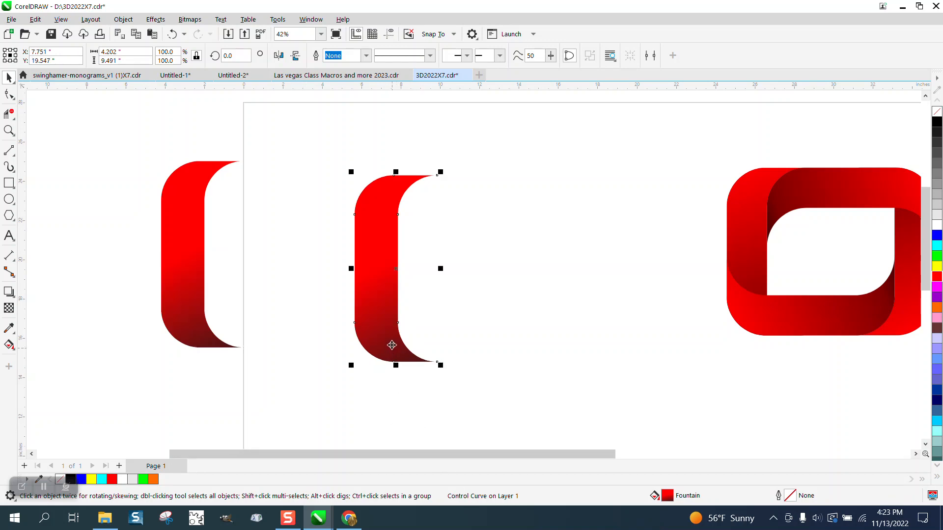
left_click_drag(388, 302, 123, 293)
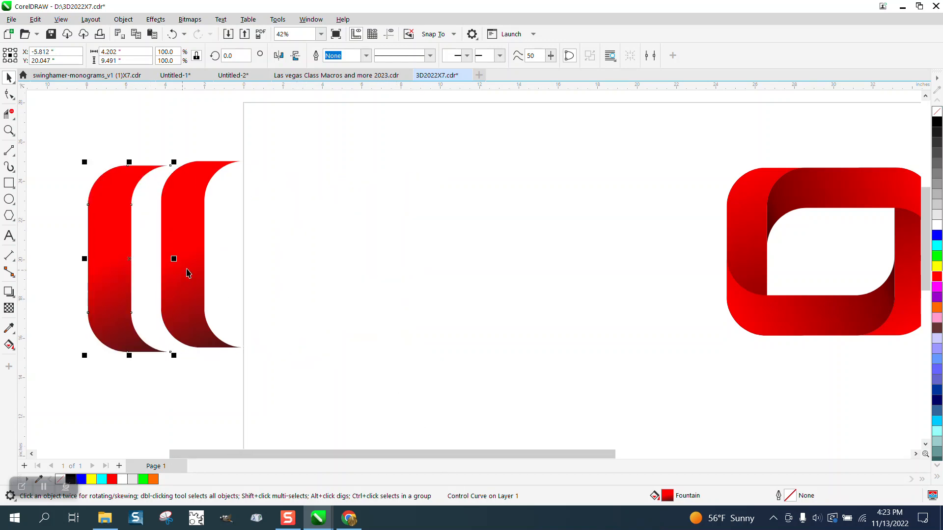
mouse_move(187, 270)
left_mouse_down()
mouse_move(427, 274)
mouse_move(415, 269)
left_mouse_up()
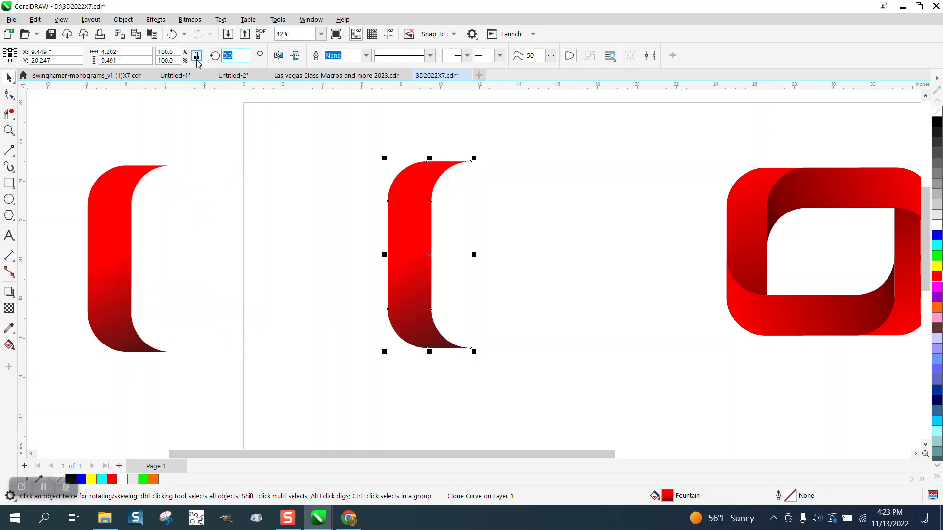
Create a copy of the clone rotated -90 degrees and position it as the top band against the clone's inner curve.
key("BackSpace")
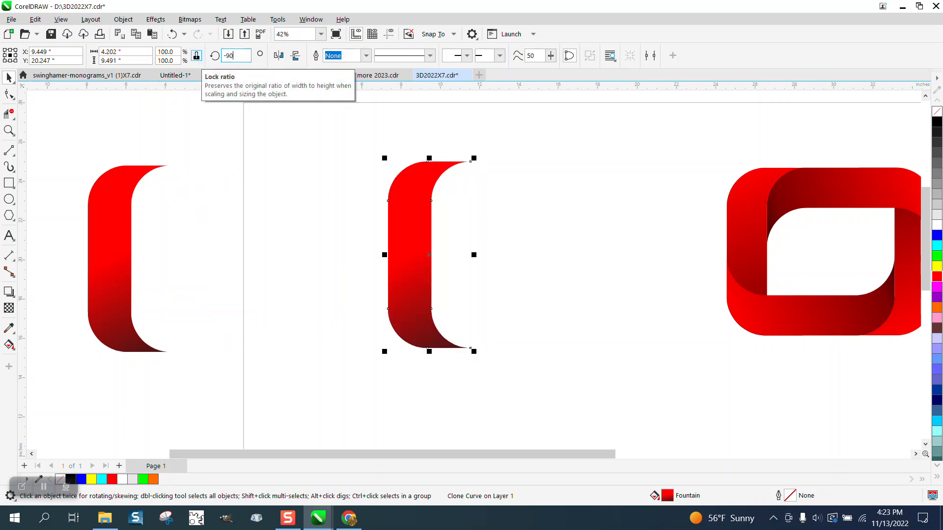
type("-90")
key("Return")
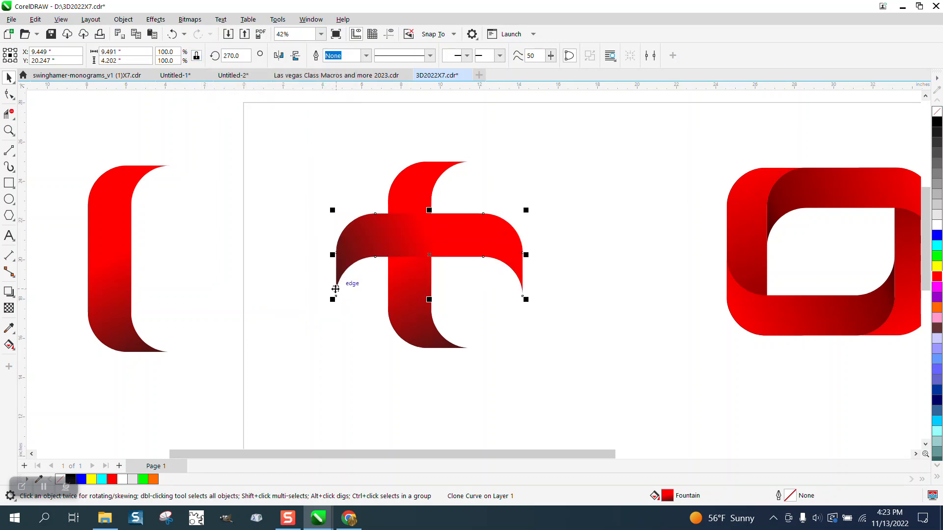
left_click_drag(337, 289, 433, 237)
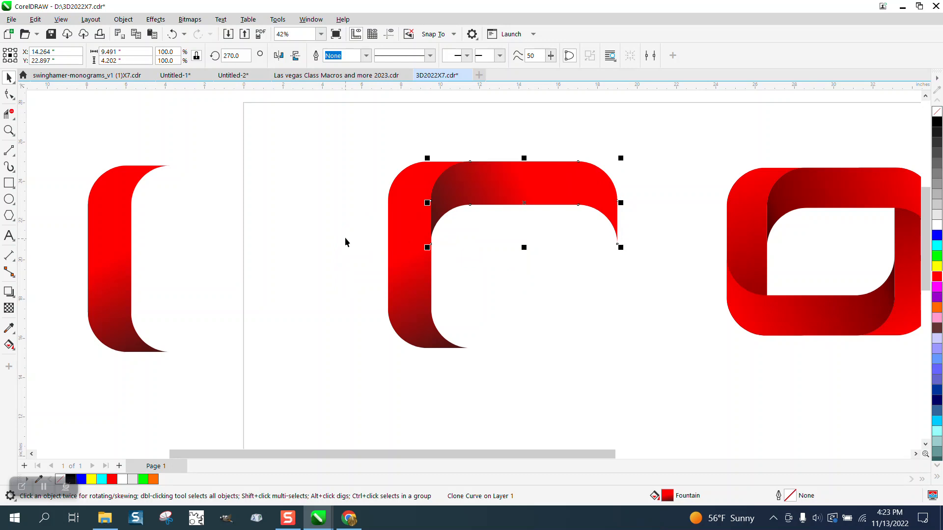
Duplicate the two cloned bands together and mirror the copy horizontally and vertically to complete the interlocking ring.
scroll(346, 211, "down", 1)
left_click_drag(372, 142, 592, 372)
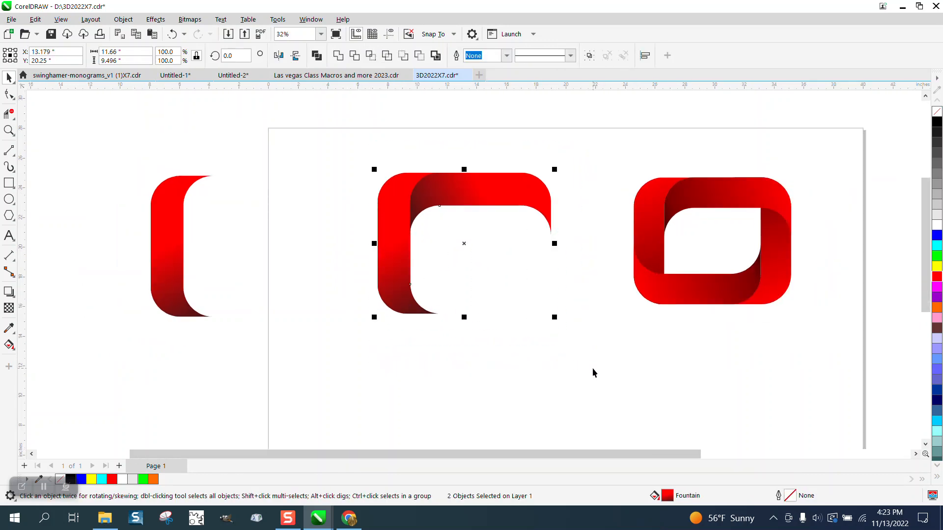
left_click(278, 55)
left_click(295, 55)
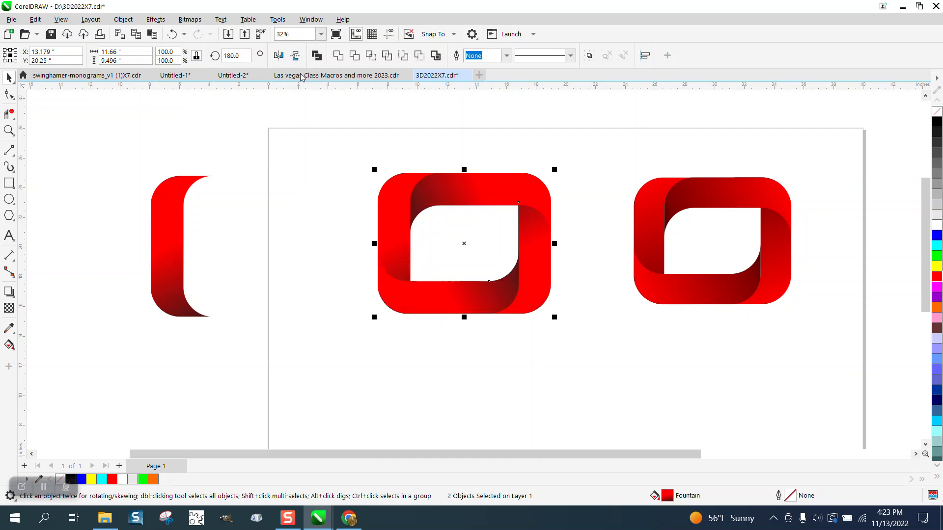
Redraw the control crescent's fountain fill with the Interactive Fill tool, running from red near its upper end to black at its lower tip.
left_click(175, 243)
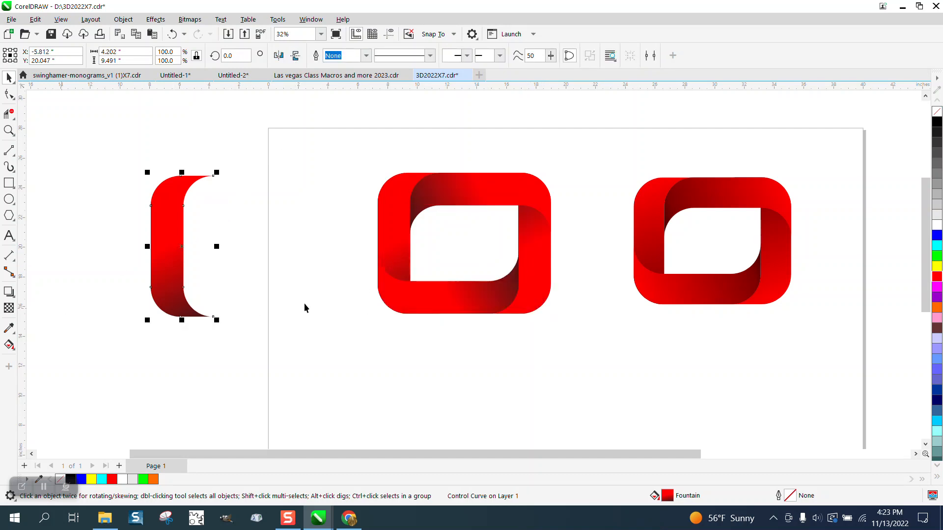
left_click(14, 348)
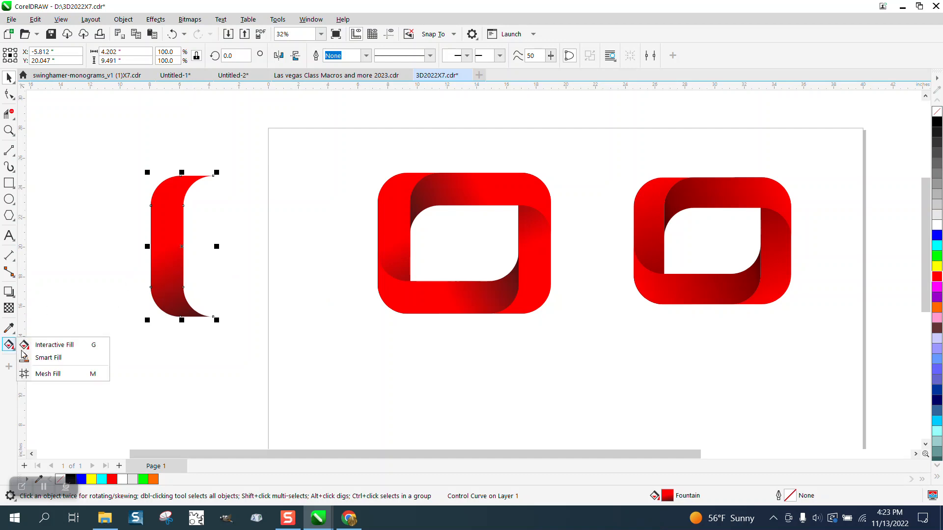
left_click(58, 352)
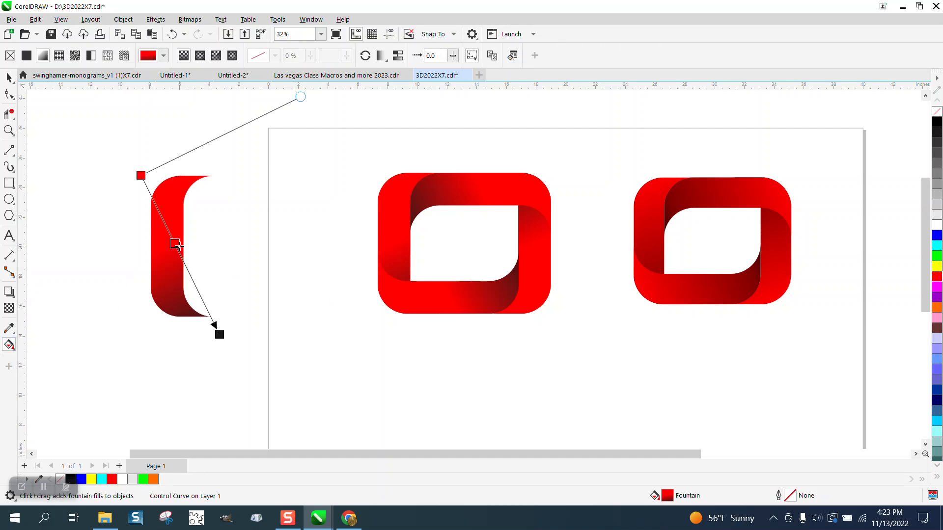
left_click_drag(187, 264, 168, 236)
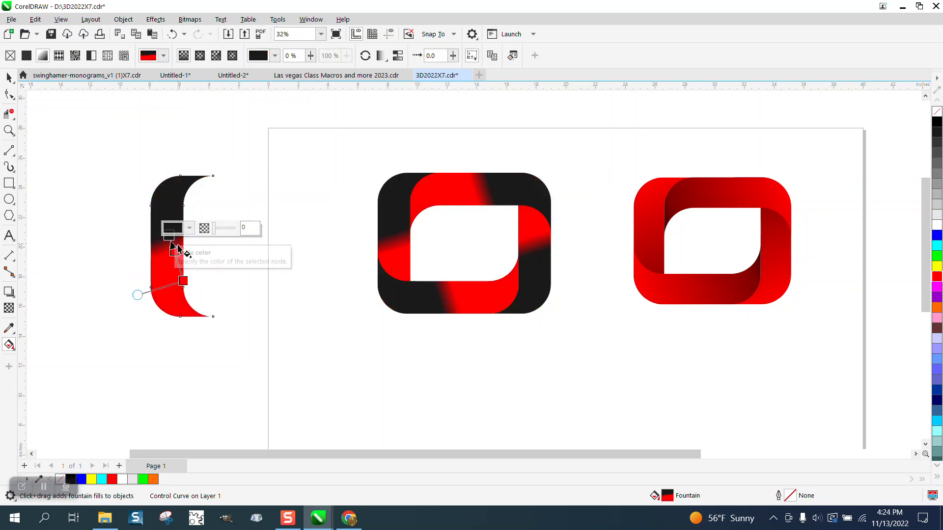
left_click_drag(168, 236, 145, 177)
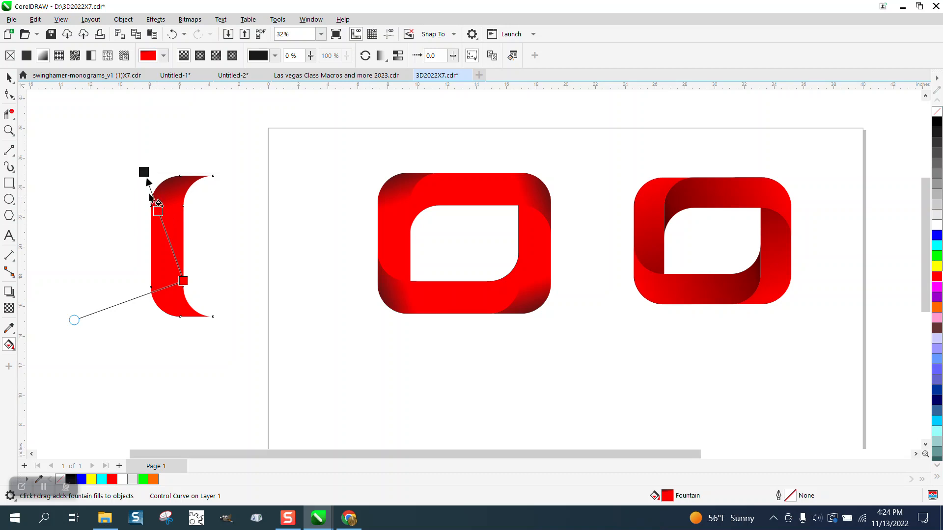
left_click_drag(144, 172, 222, 367)
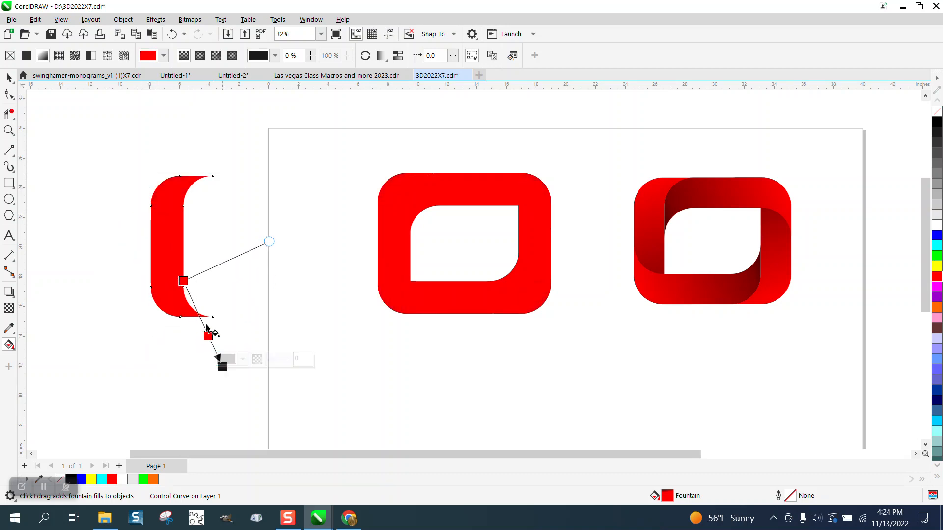
left_click_drag(183, 281, 161, 183)
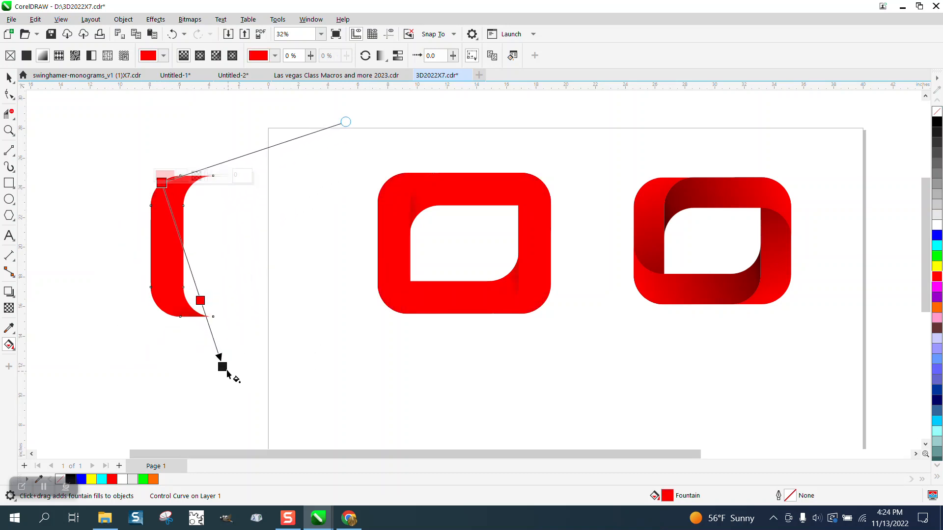
left_click_drag(226, 371, 201, 319)
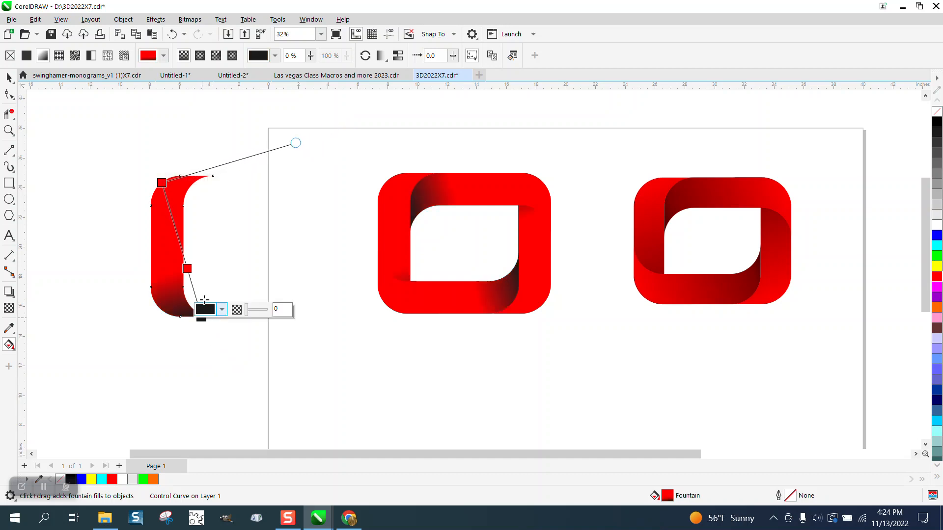
Fine-tune the control crescent's gradient to run almost vertically, with the middle red node at 31%, and check the ring's shading up close.
left_click_drag(162, 183, 134, 187)
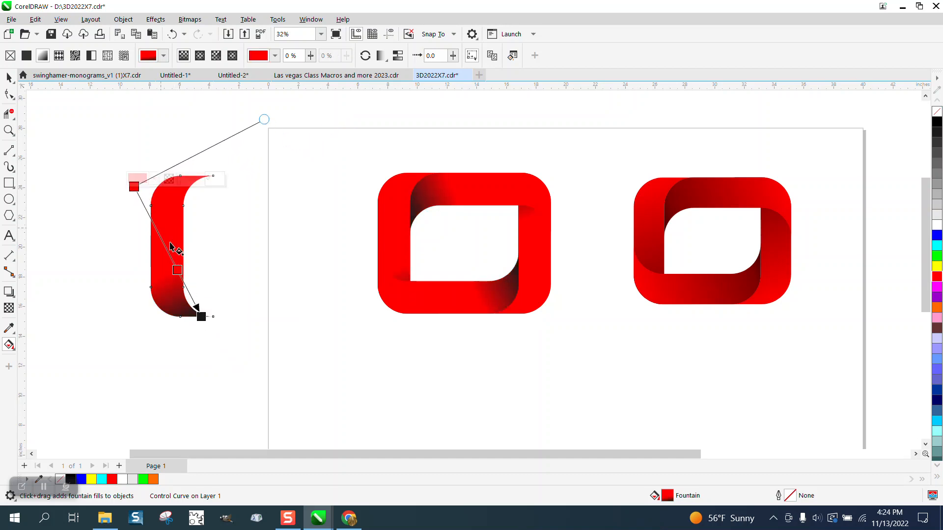
left_click_drag(202, 317, 180, 317)
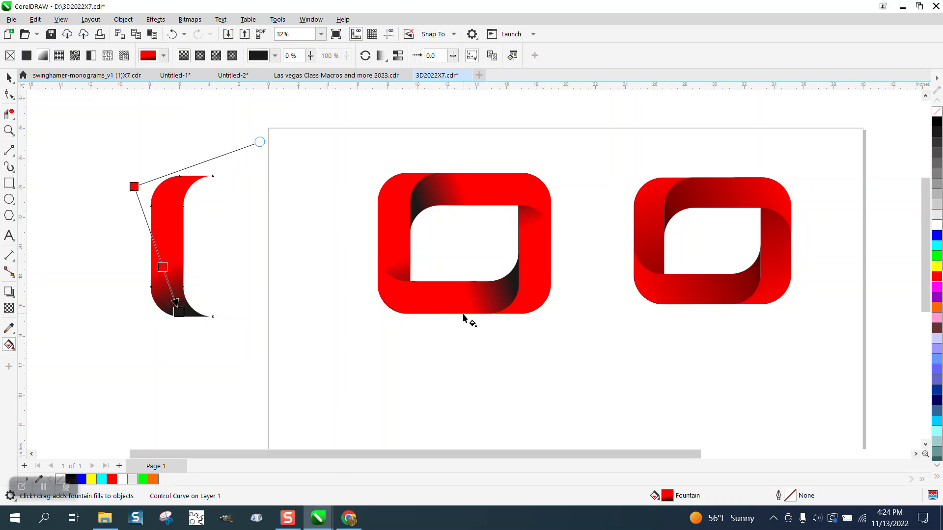
left_click_drag(136, 186, 173, 184)
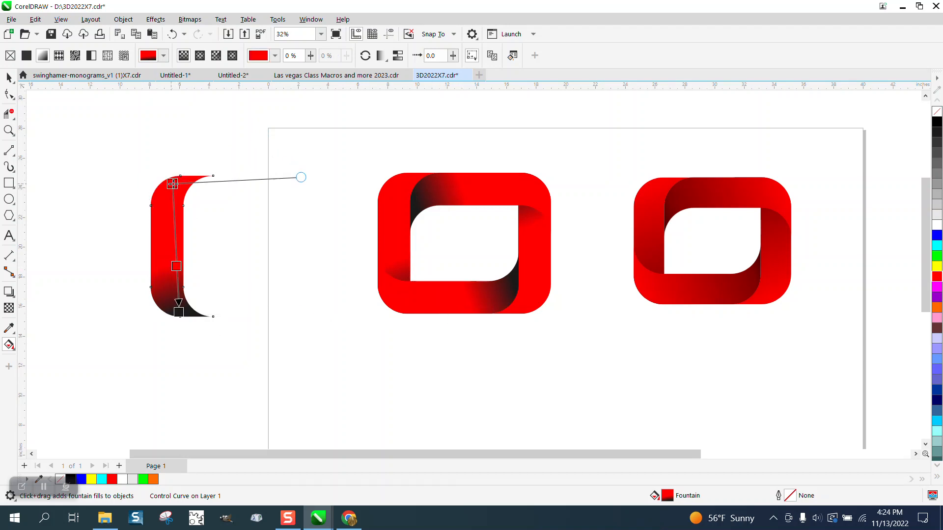
left_click_drag(180, 312, 164, 312)
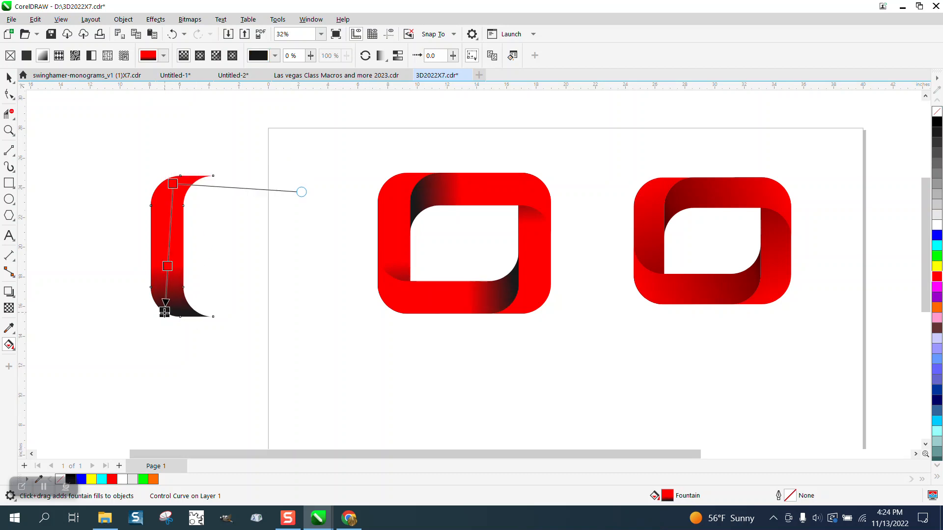
left_click_drag(171, 256, 172, 228)
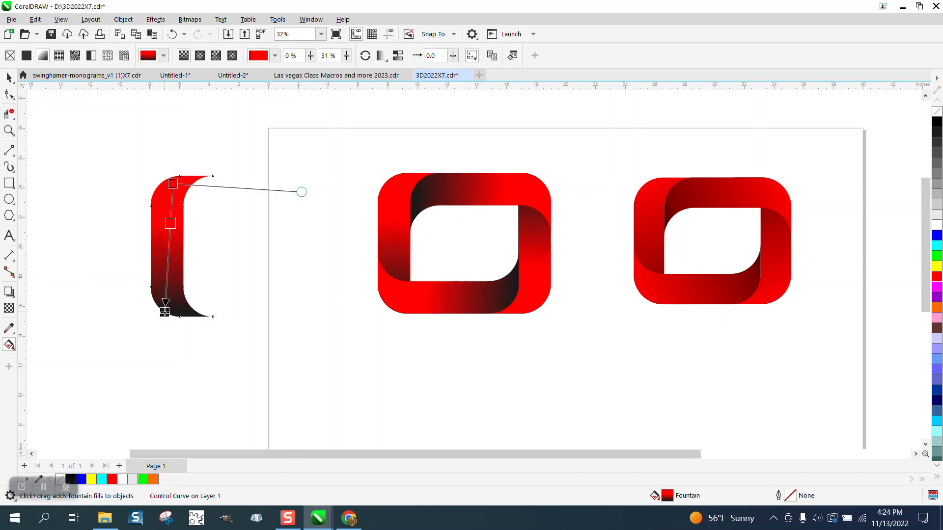
left_click_drag(165, 312, 174, 318)
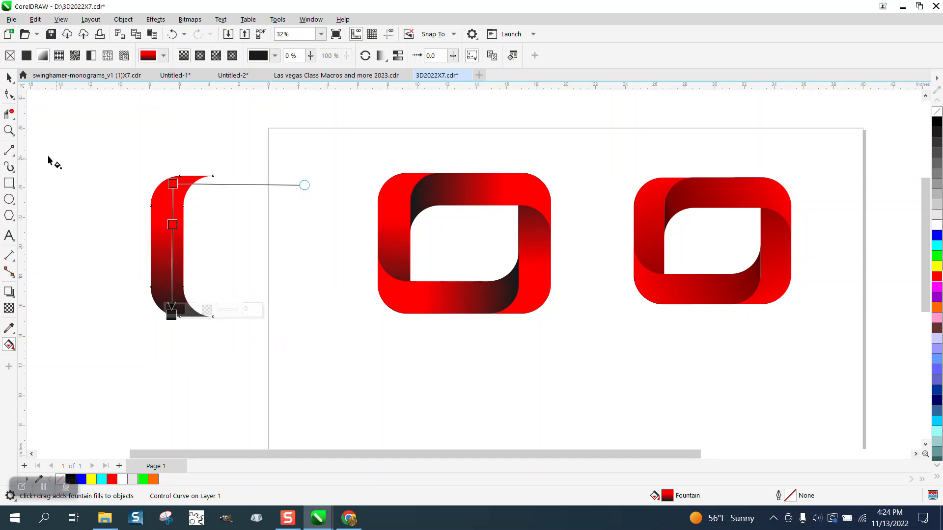
left_click(9, 78)
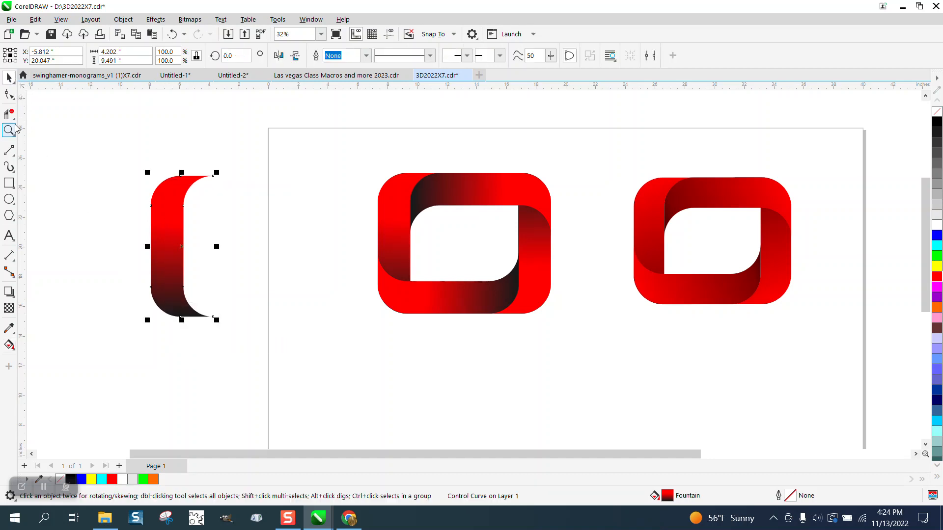
left_click(9, 131)
left_click_drag(354, 171, 586, 328)
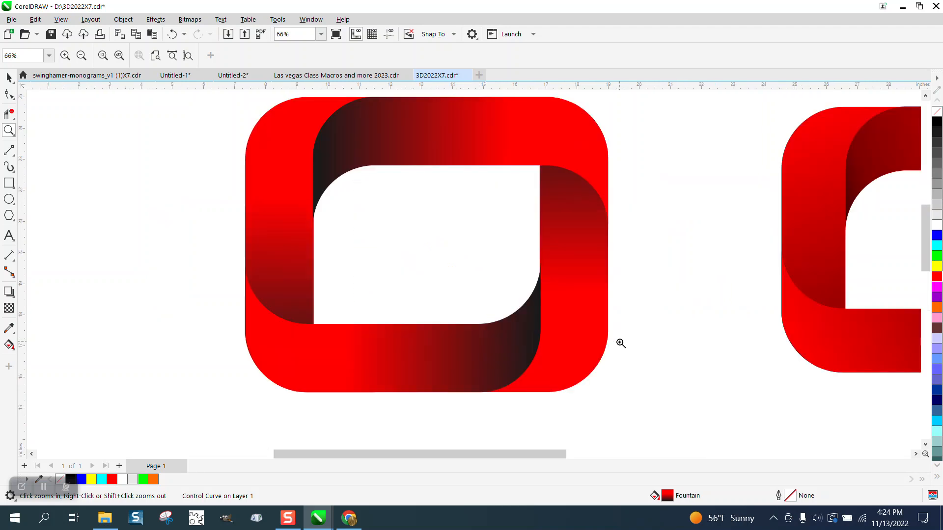